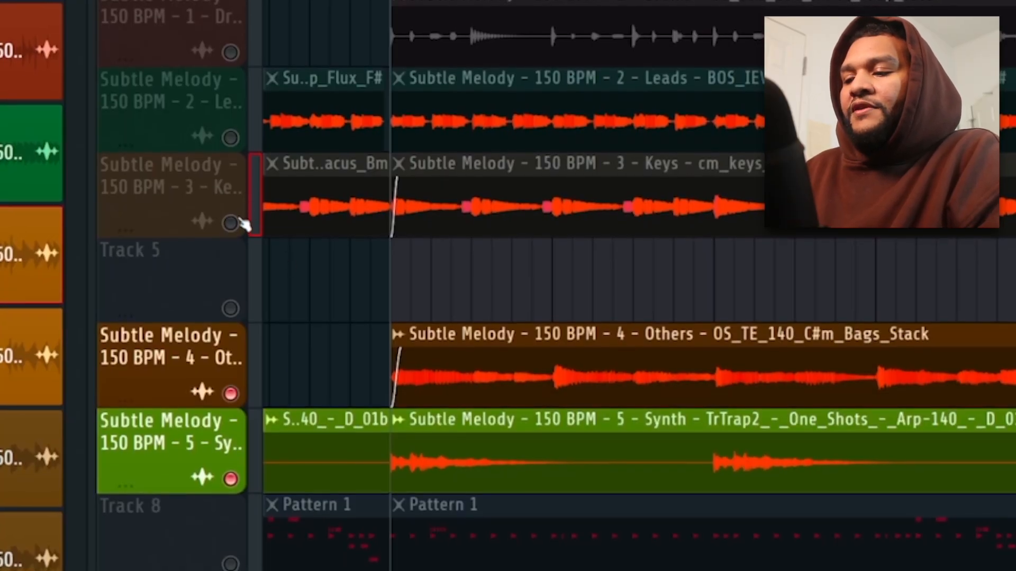
Unmute the Keys and Leads stem tracks in the playlist.
left_click(231, 224)
left_click(230, 140)
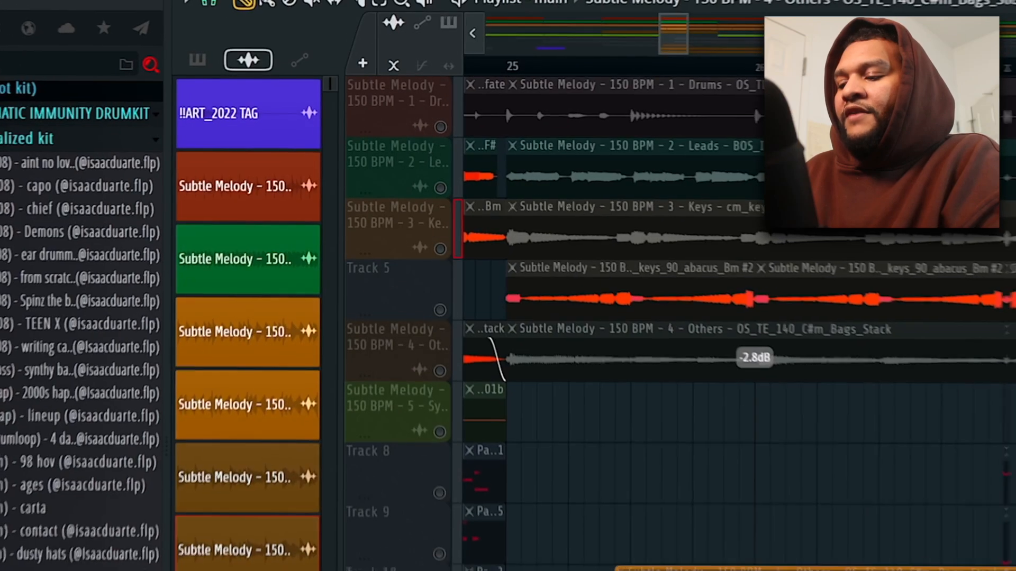
Move the second chopped Stack #2 clip from Track 11 to Track 10 and shift the first chop into its slot.
double_click(526, 352)
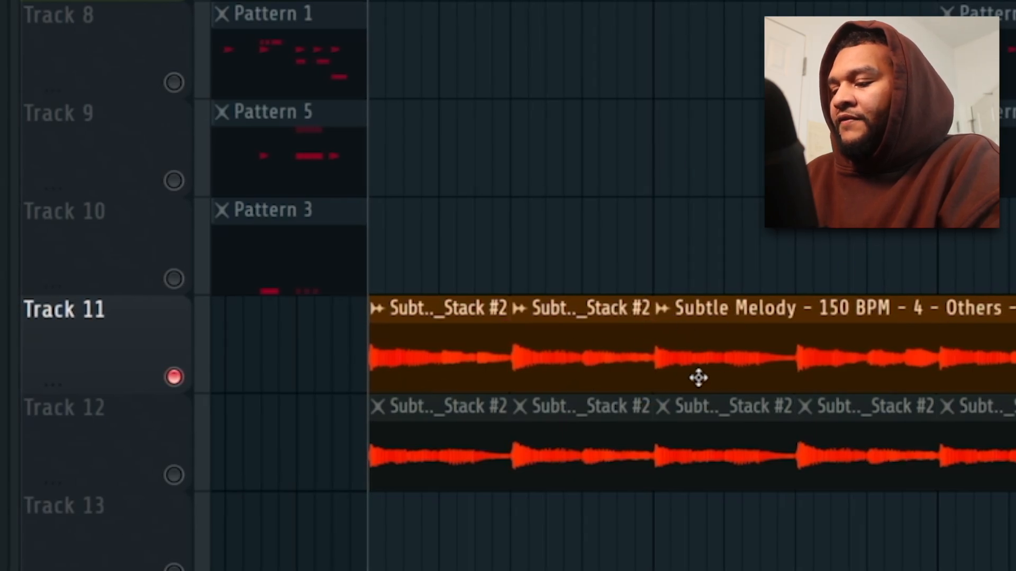
left_click_drag(625, 343, 493, 219)
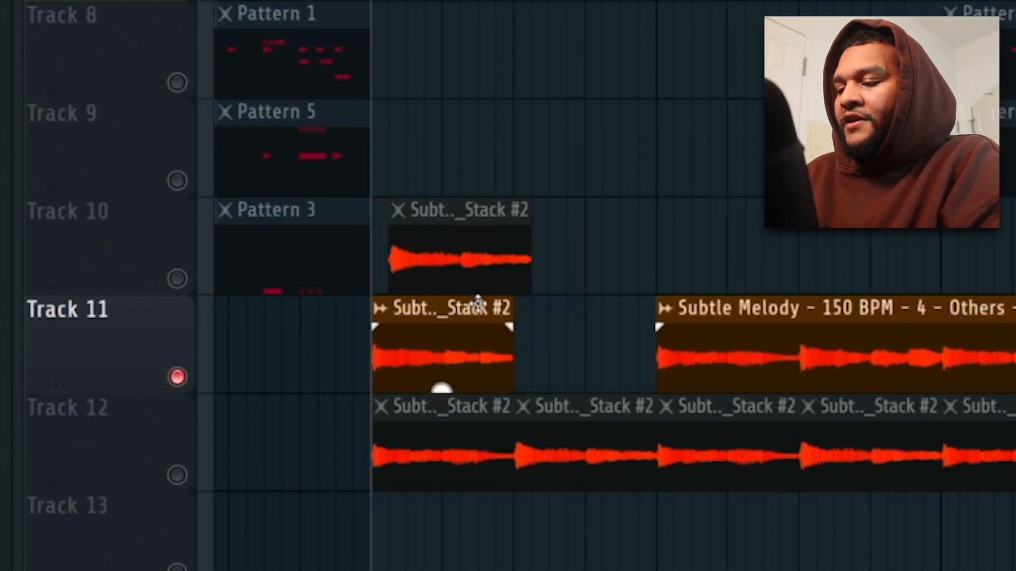
left_click_drag(478, 303, 616, 323)
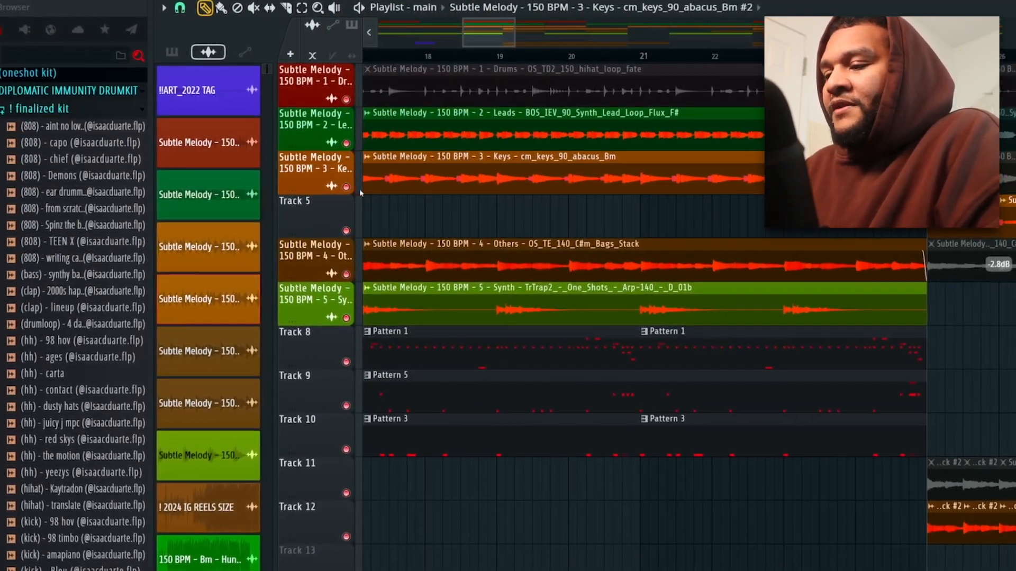
right_click(364, 152)
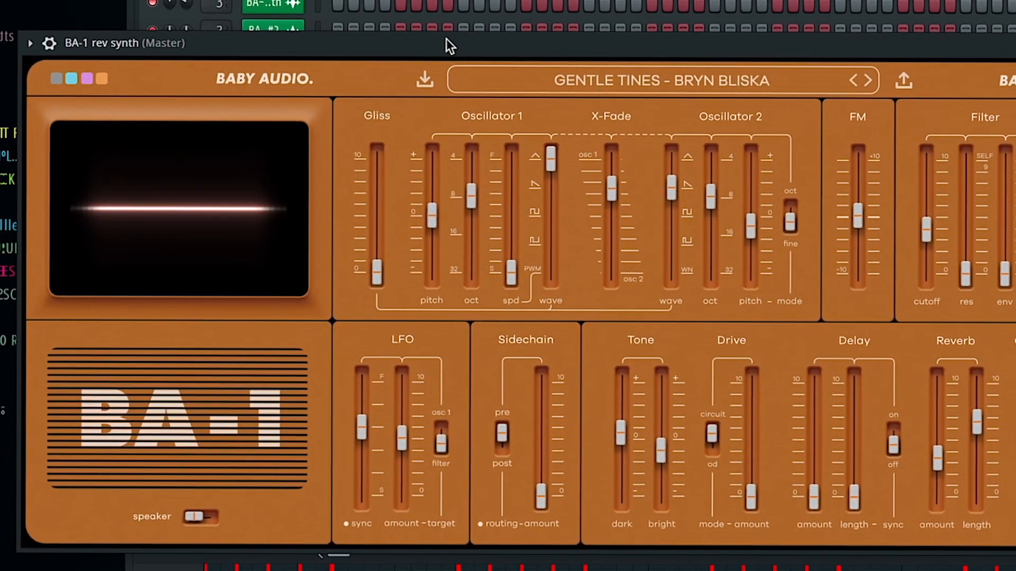
left_click(545, 1)
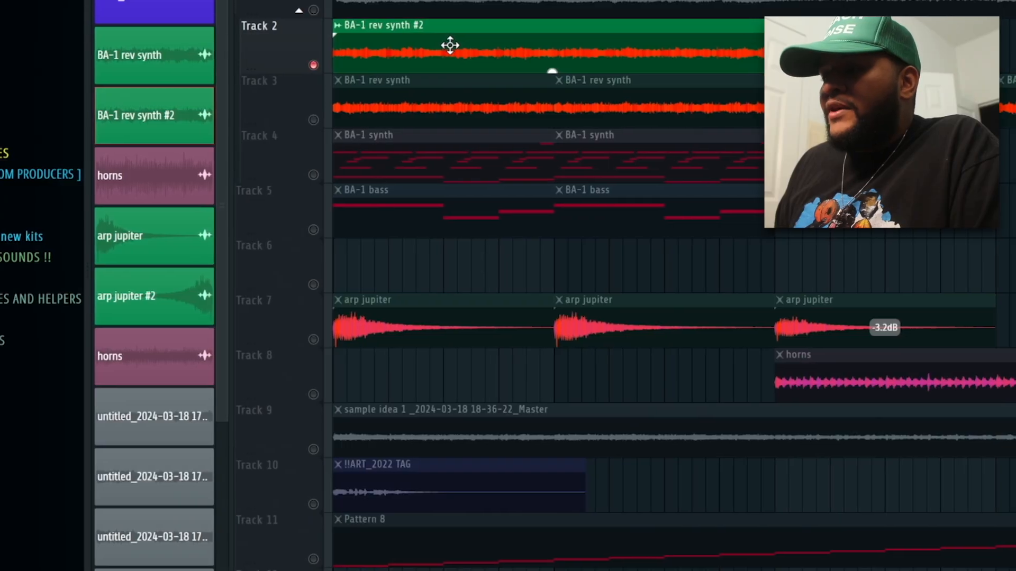
Reverse the BA-1 rev synth #2 audio clip and time-stretch it to half its length, four bars.
double_click(450, 45)
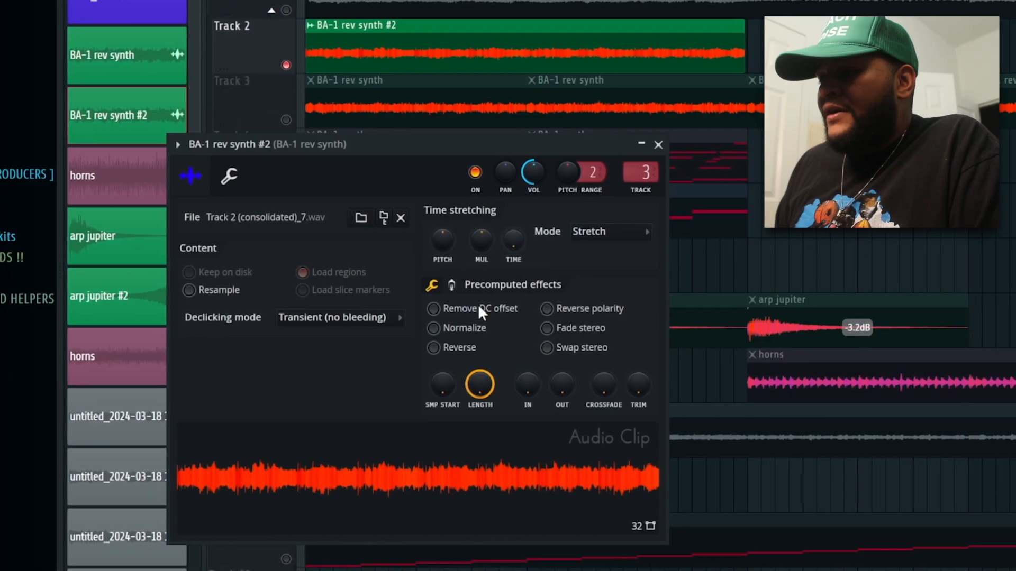
left_click(460, 348)
left_click_drag(514, 241, 486, 234)
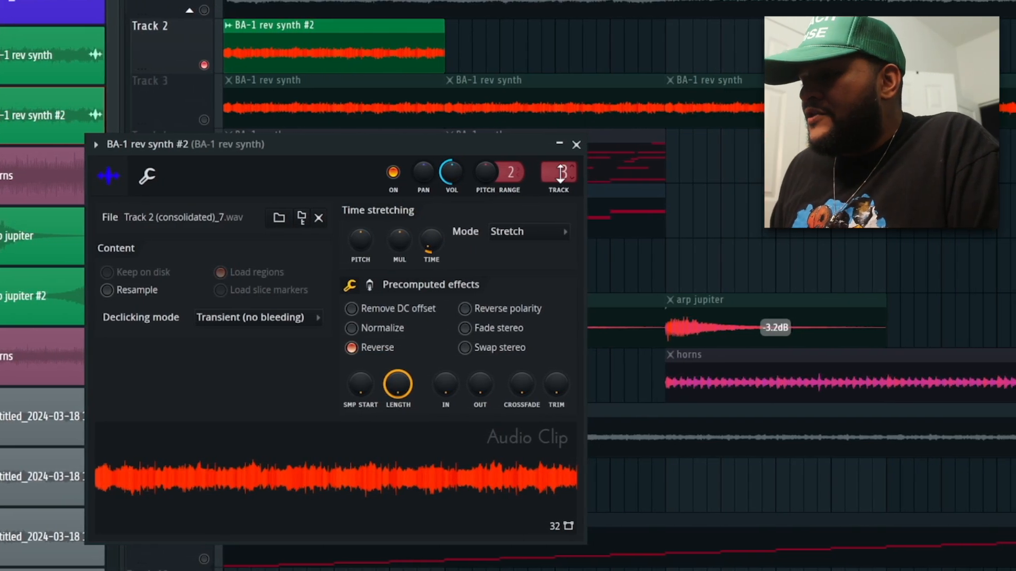
Inspect the effects on the BA-1 rev synth mixer track, including the Kickstart 2 settings, and close the mixer.
left_click(561, 173)
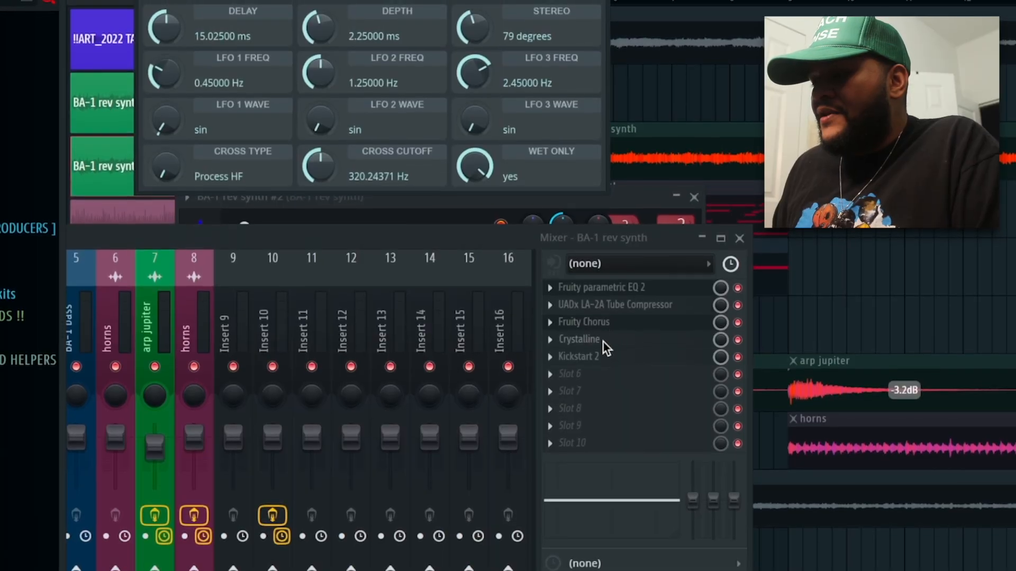
left_click(602, 343)
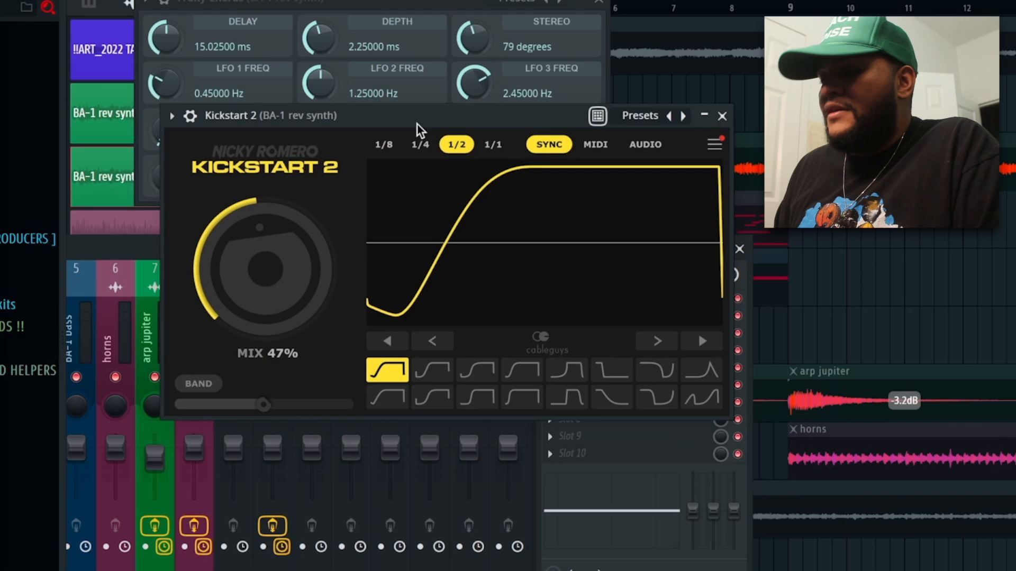
left_click_drag(418, 125, 538, 122)
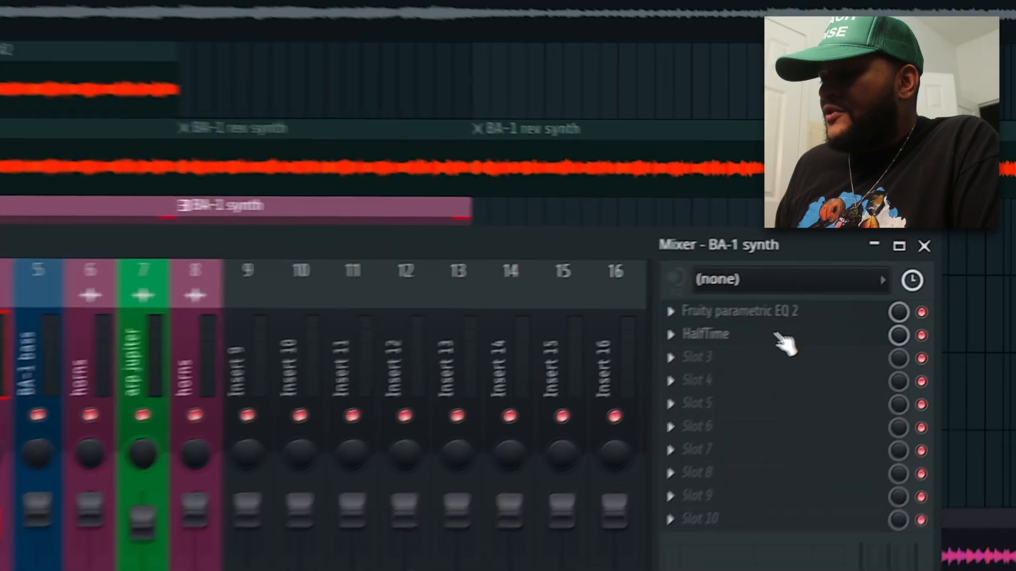
left_click(927, 249)
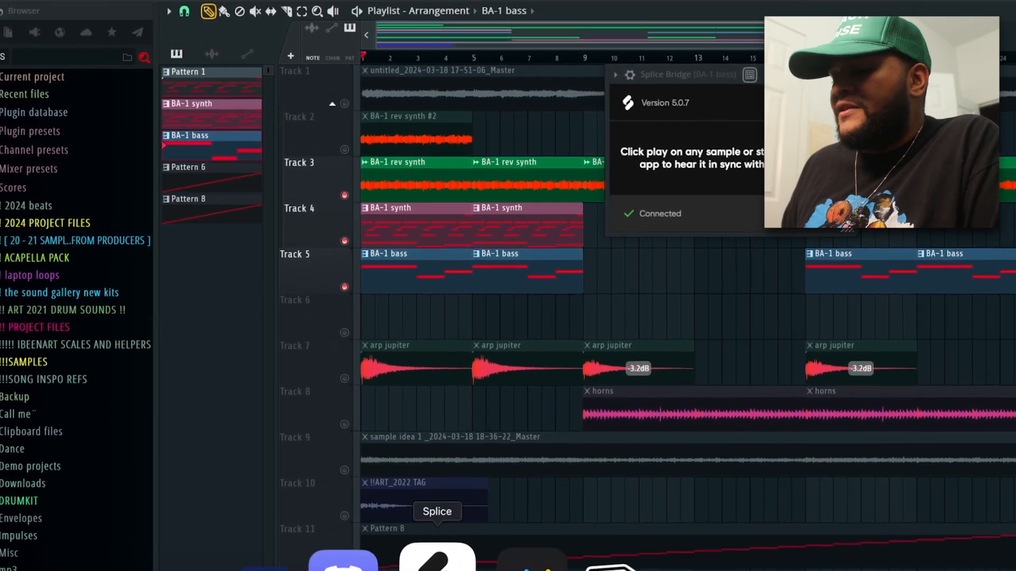
Switch to Splice, browse its sample packs and preview the LEX_DC_138_arp_loop_grim_Cm loop.
left_click(437, 558)
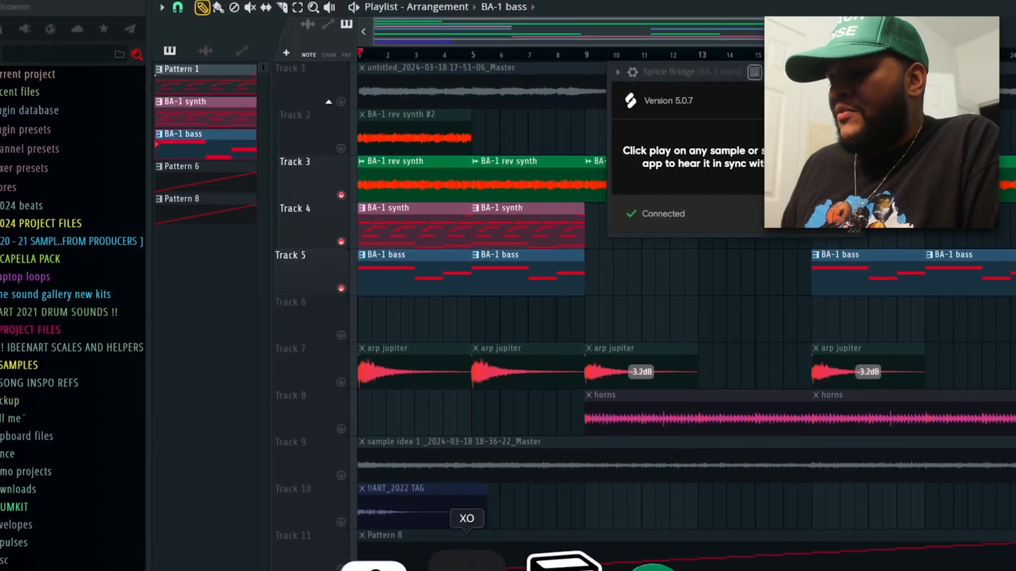
scroll(492, 296, "down", 10)
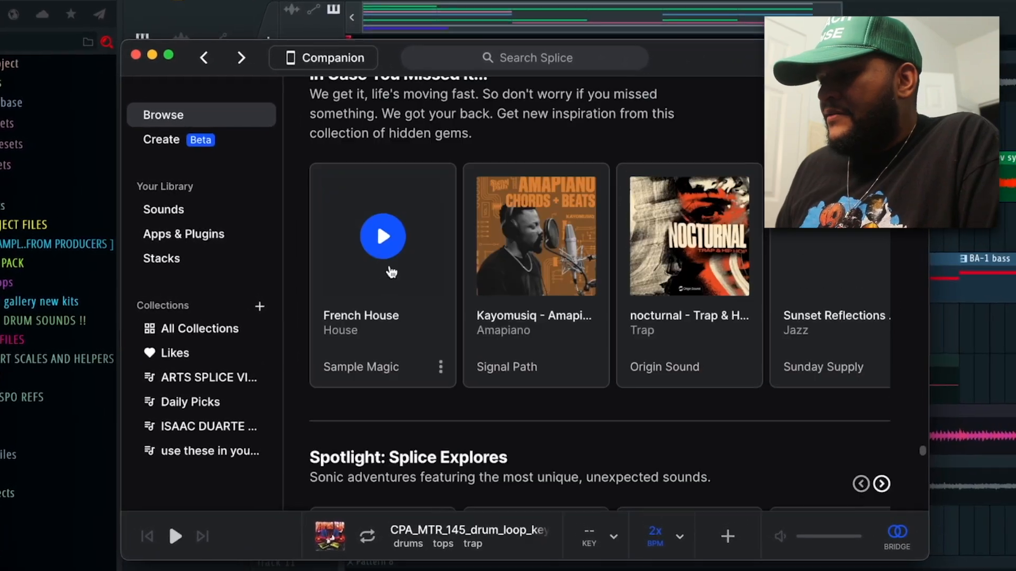
scroll(491, 296, "up", 4)
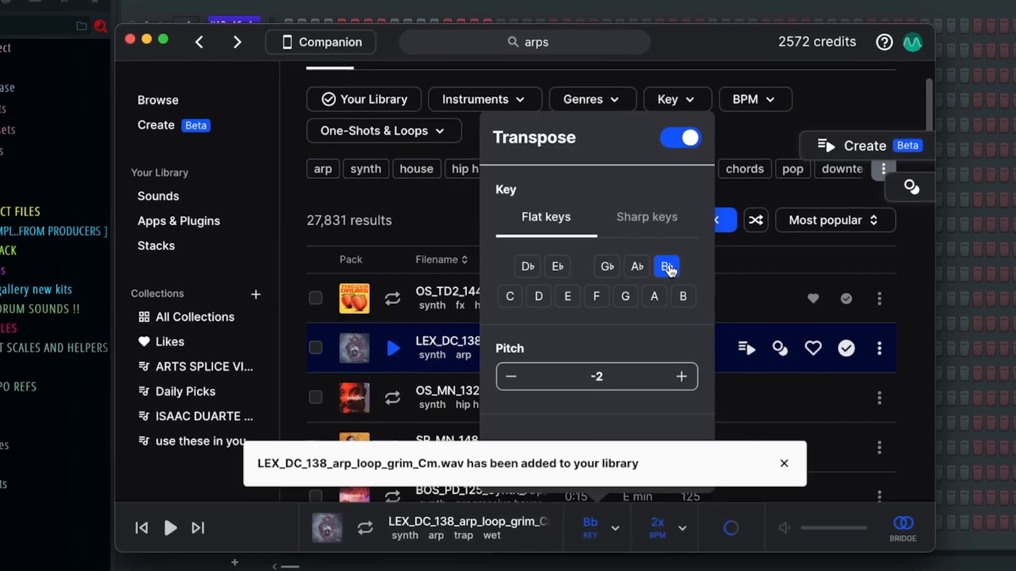
left_click(152, 544)
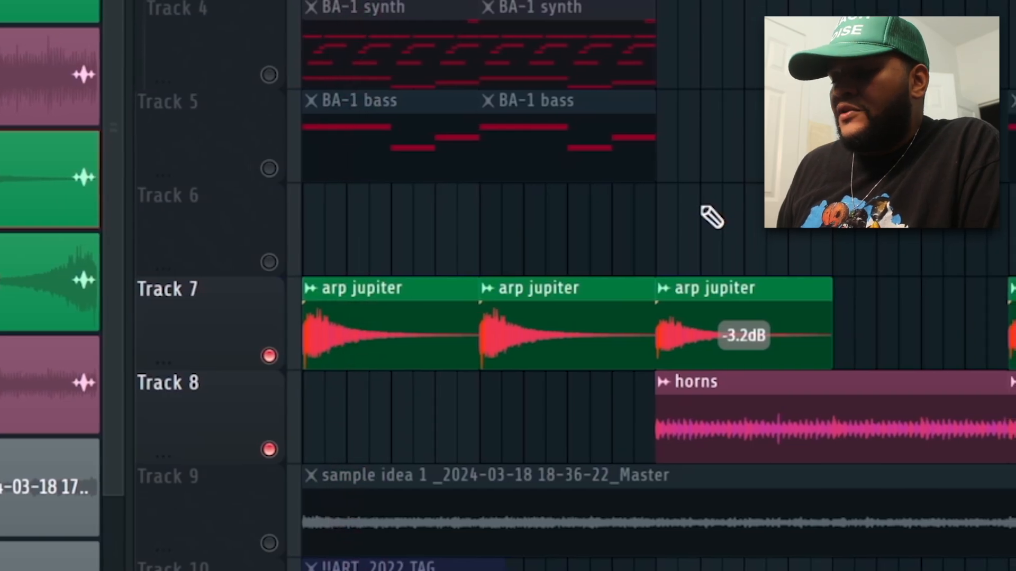
Turn all playlist tracks back on after soloing the arp jupiter and horns tracks, and toggle playback.
scroll(646, 286, "up", 1)
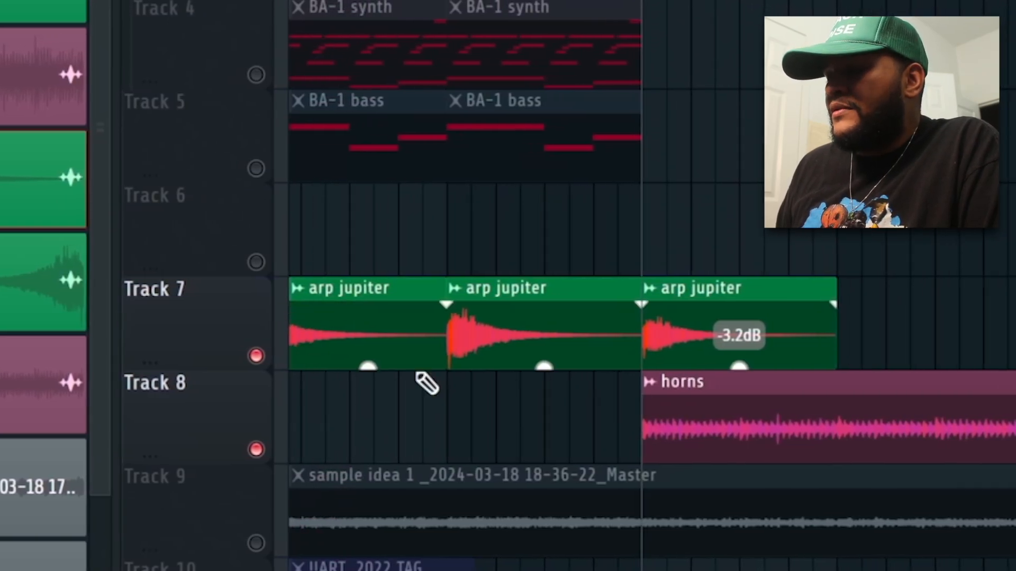
right_click(259, 450)
key("space")
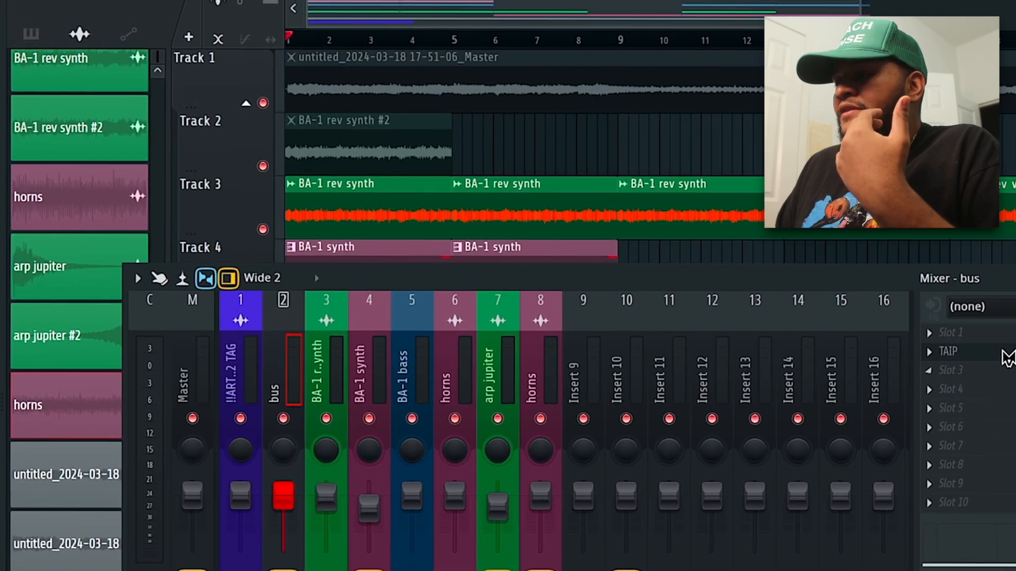
Open the TAIP effect on the bus mixer track.
left_click(1002, 353)
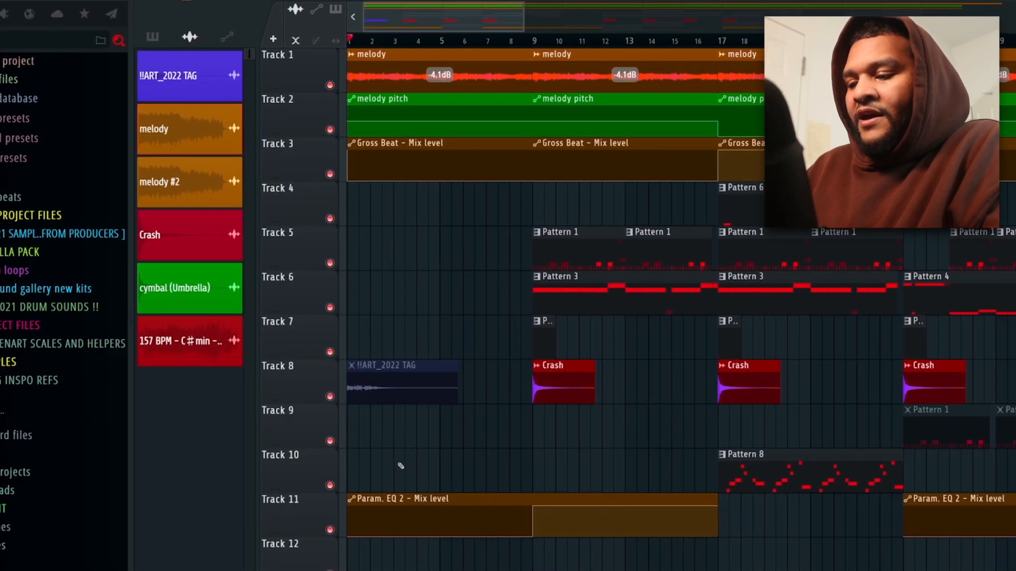
left_click_drag(523, 23, 494, 23)
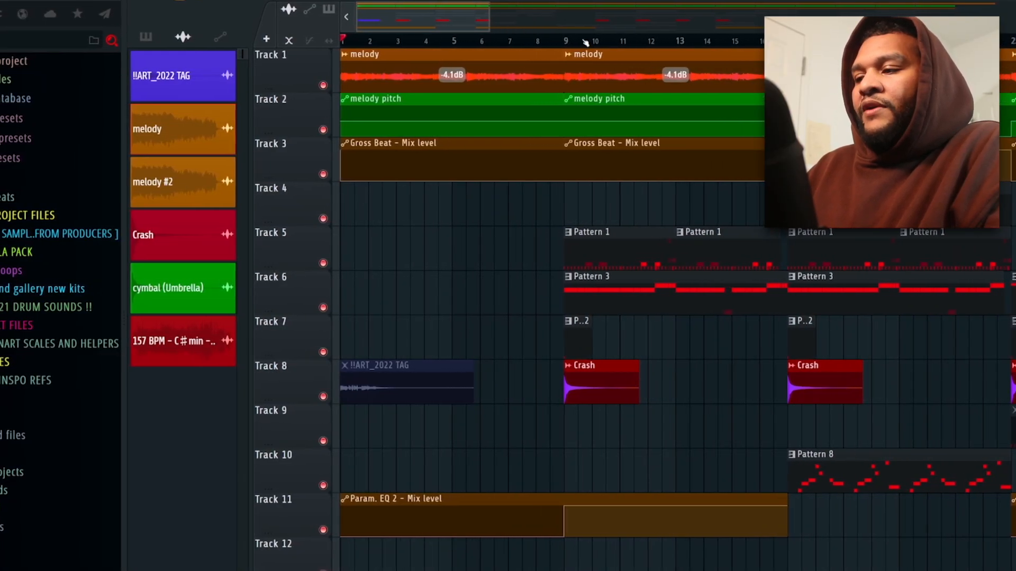
left_click_drag(569, 42, 339, 45)
left_click(403, 256, "ctrl")
left_click(512, 42, "ctrl")
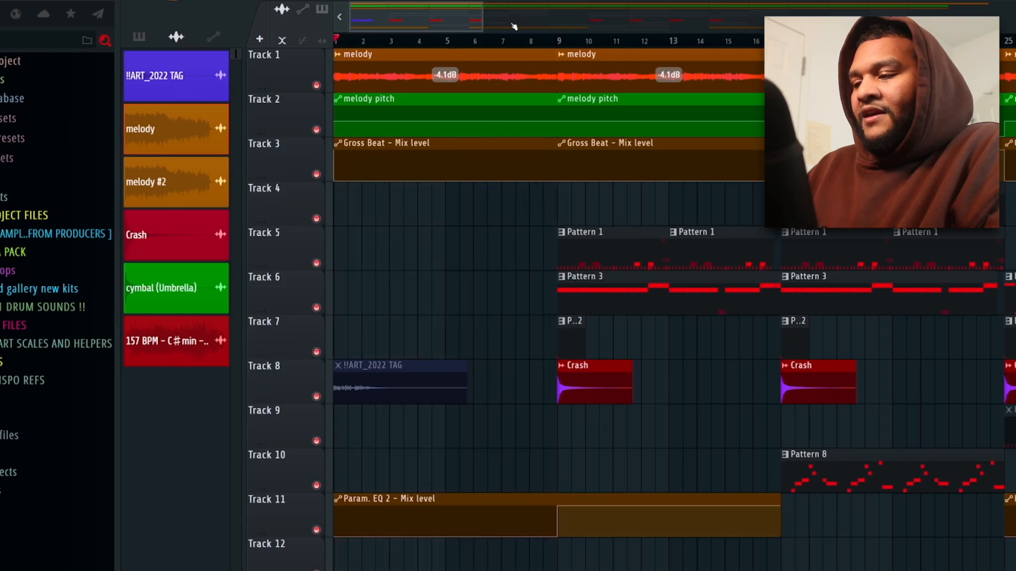
scroll(547, 27, "down", 7)
scroll(549, 21, "up", 6)
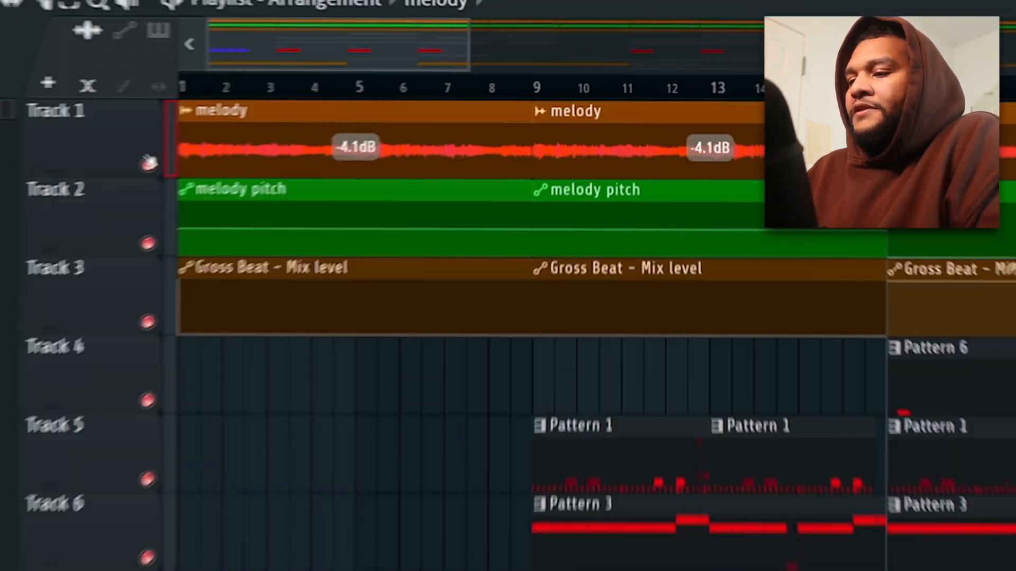
Solo the melody on Track 1 and turn the Gross Beat mix level automation on Track 3 back on.
left_click(149, 163, "ctrl")
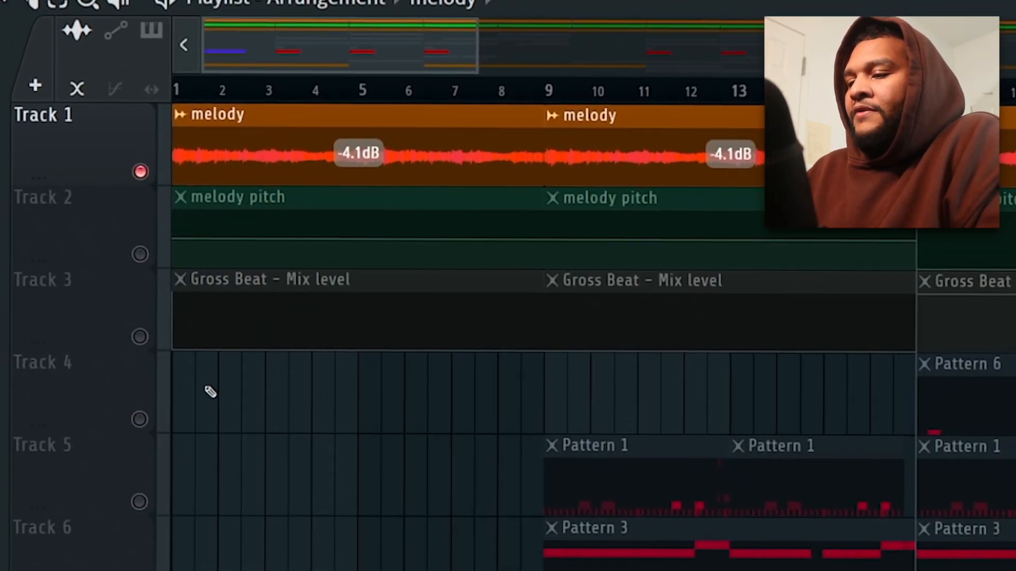
left_click(140, 338)
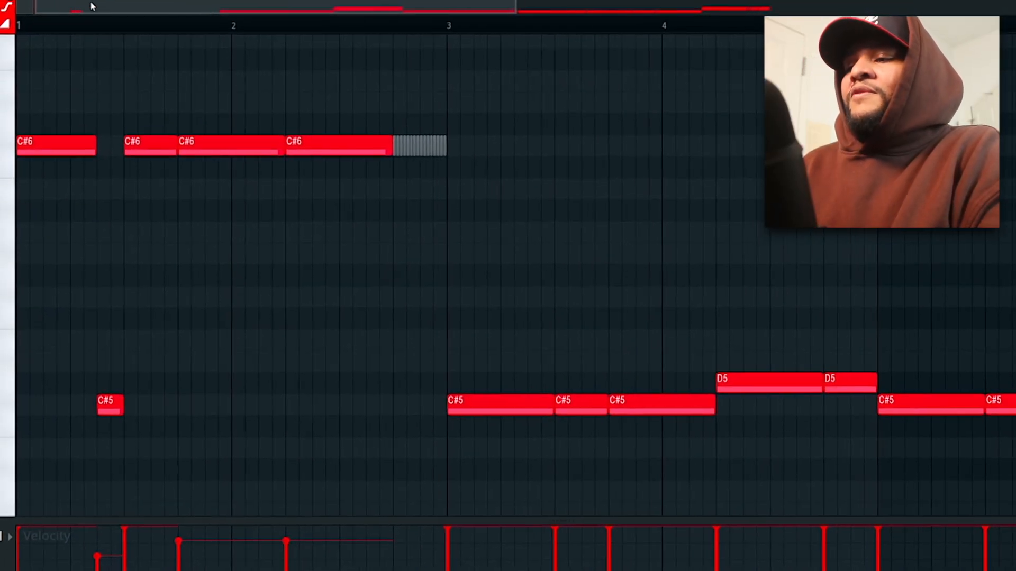
Play the C# and D note pattern in the piano roll.
key("space")
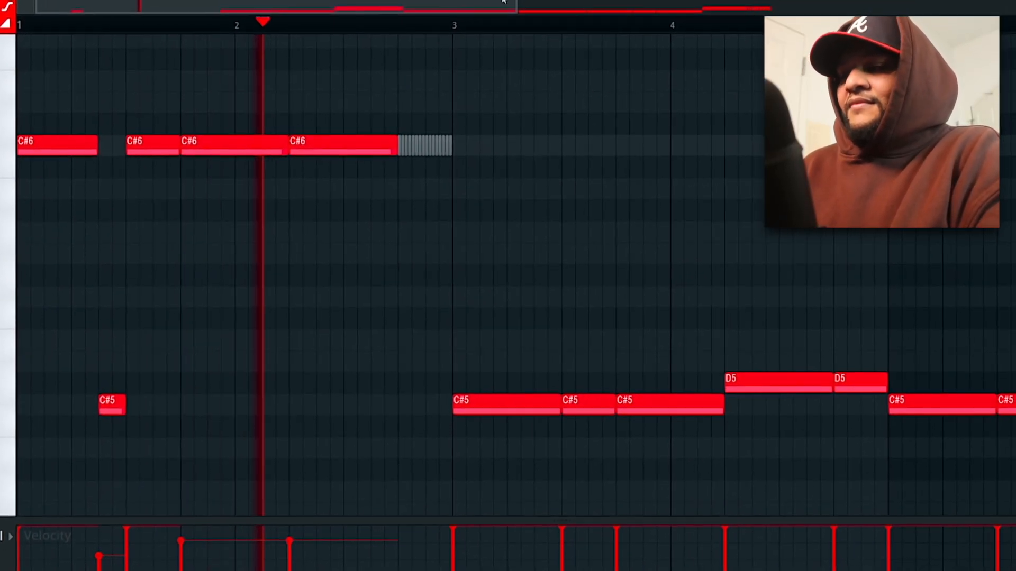